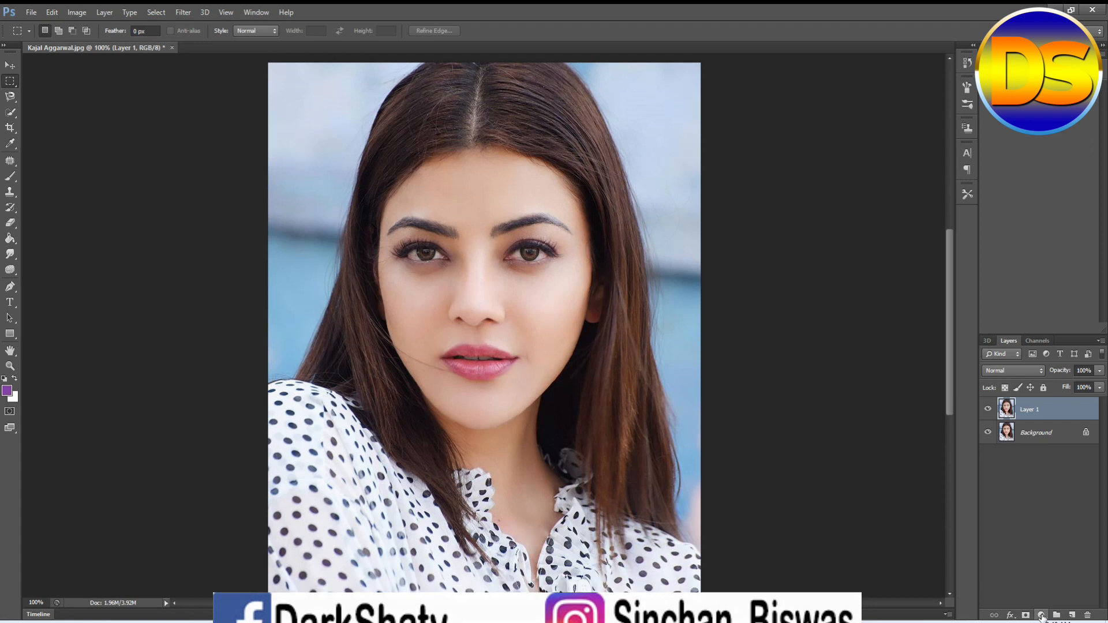
Add a Hue/Saturation adjustment layer above Layer 1 and set its saturation to -100
{"action": "left_click", "coordinate": [1041, 615]}
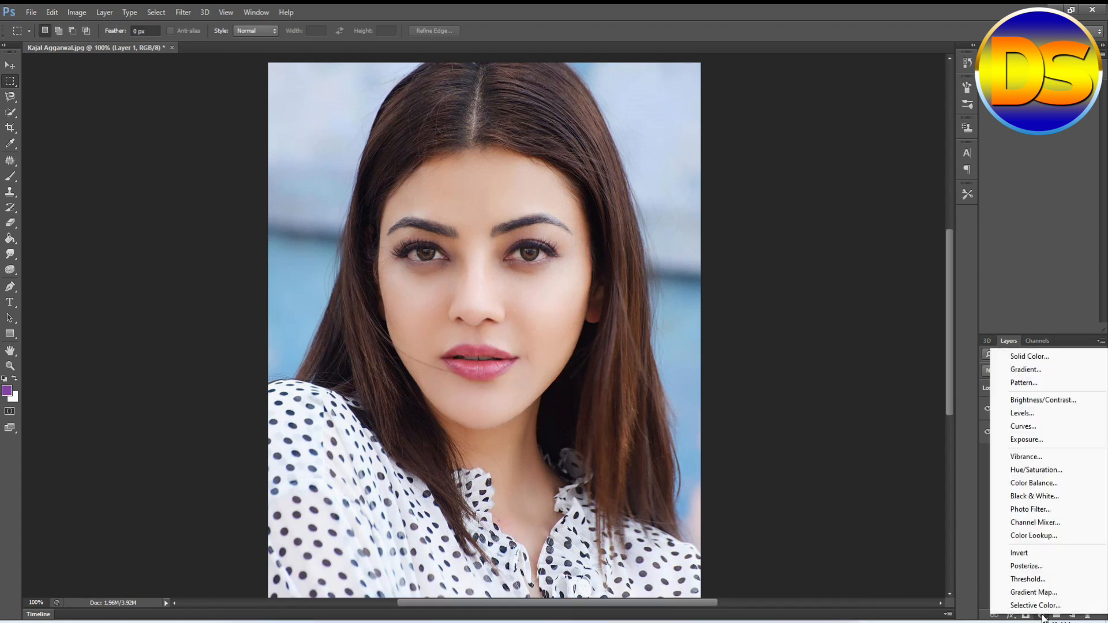
{"action": "left_click", "coordinate": [1036, 473]}
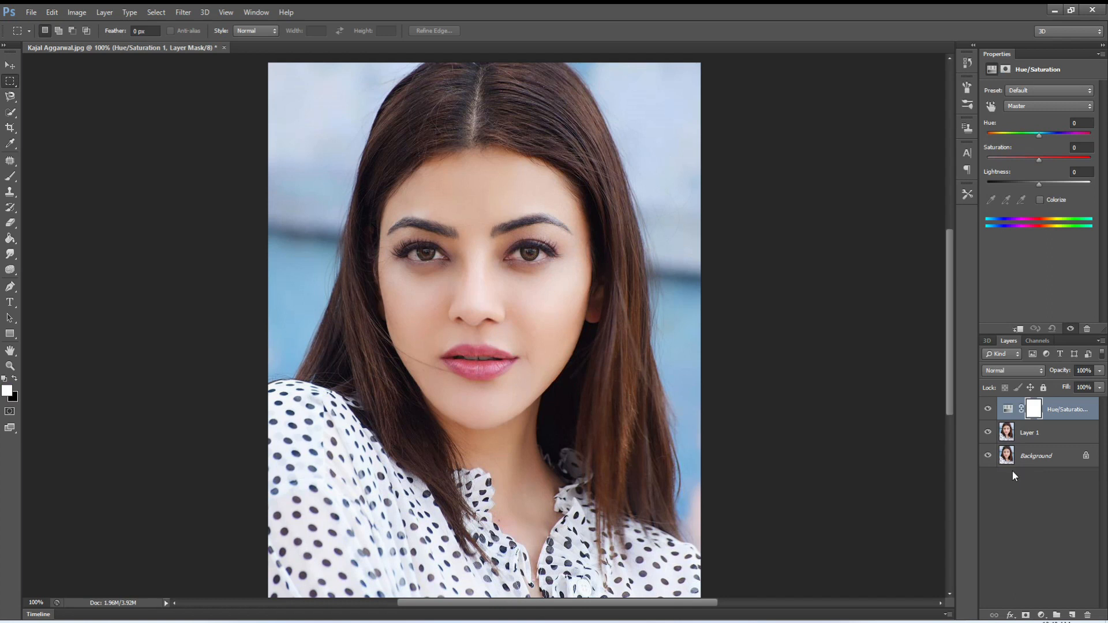
{"action": "left_click_drag", "start_coordinate": [1037, 158], "coordinate": [988, 156]}
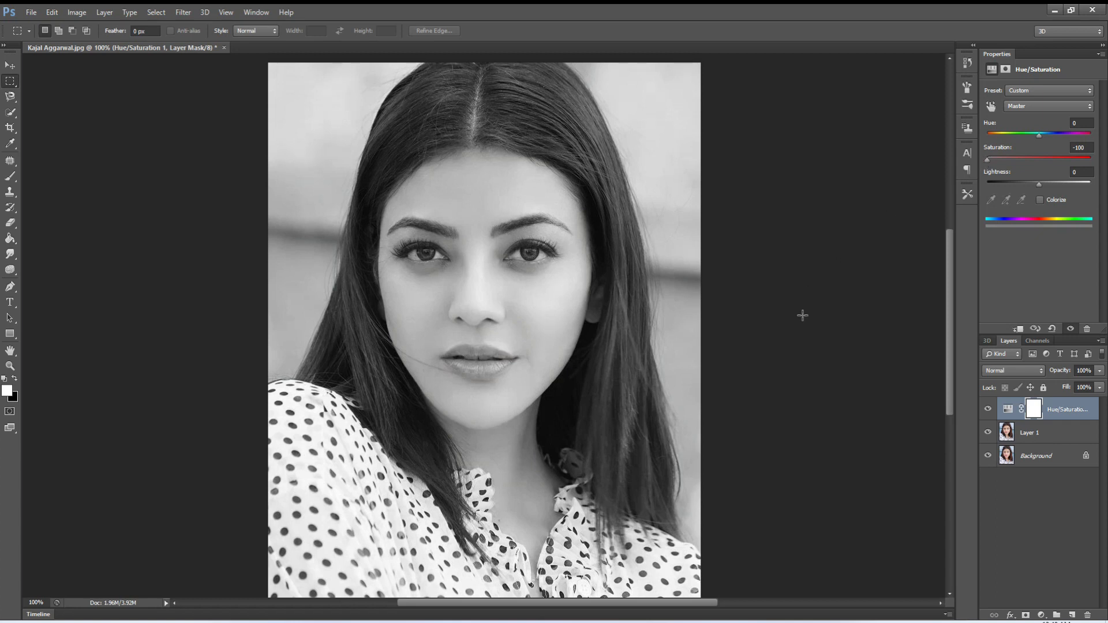
Invert the colours of Layer 1 and set its blend mode to Color Dodge
{"action": "left_click", "coordinate": [1023, 434]}
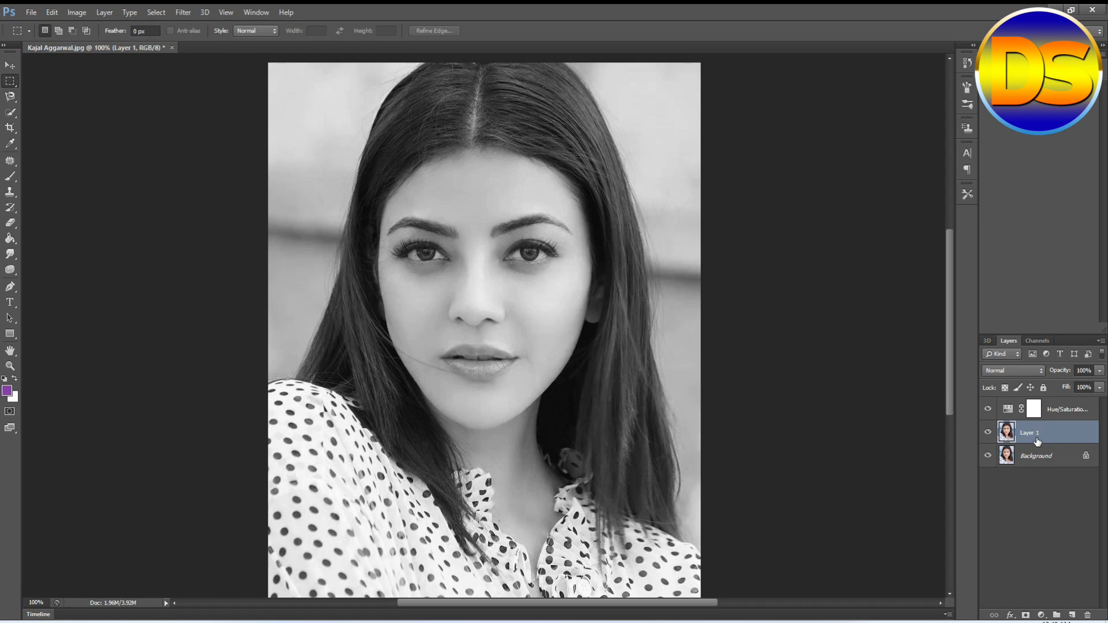
{"action": "key", "text": "ctrl+i"}
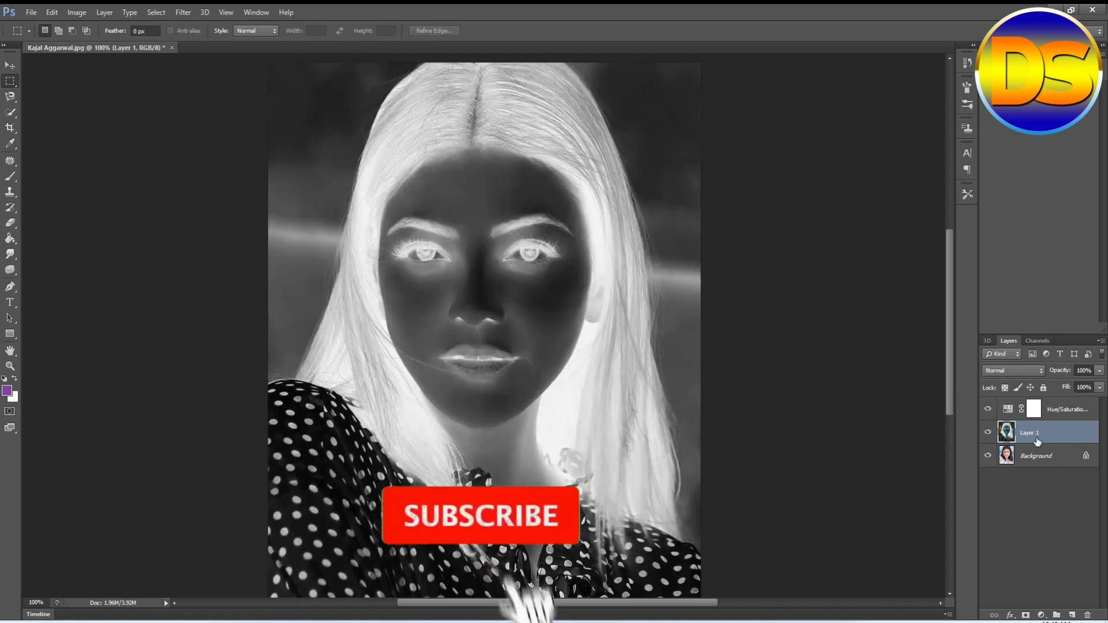
{"action": "left_click", "coordinate": [1027, 372]}
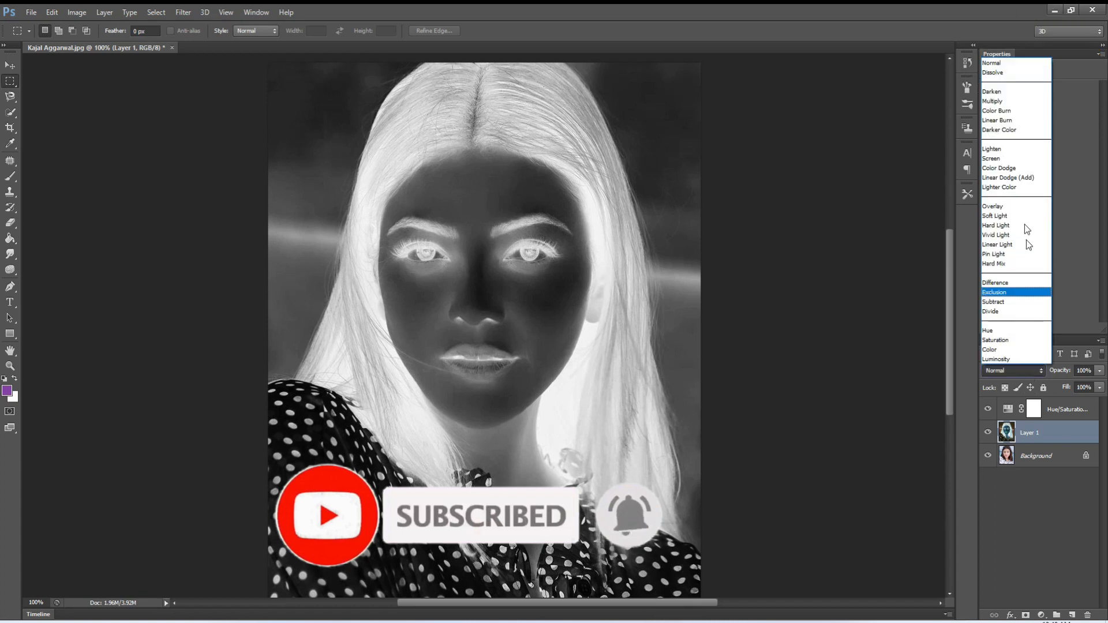
{"action": "left_click", "coordinate": [1016, 168]}
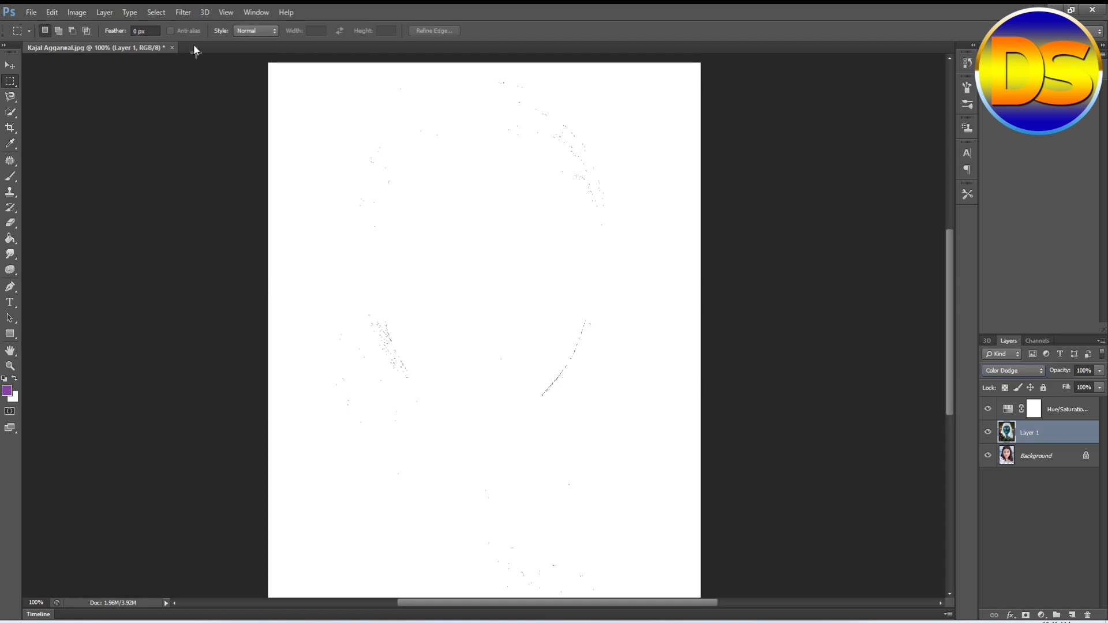
Apply a Gaussian Blur with a radius of 10.1 pixels to Layer 1
{"action": "left_click", "coordinate": [183, 12]}
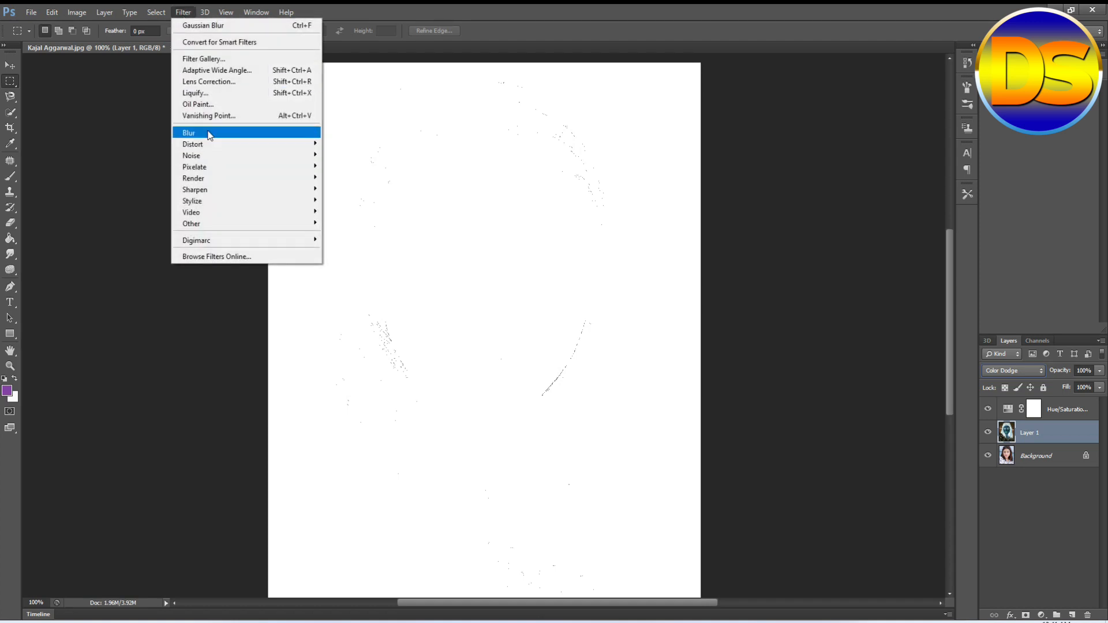
{"action": "mouse_move", "coordinate": [209, 134]}
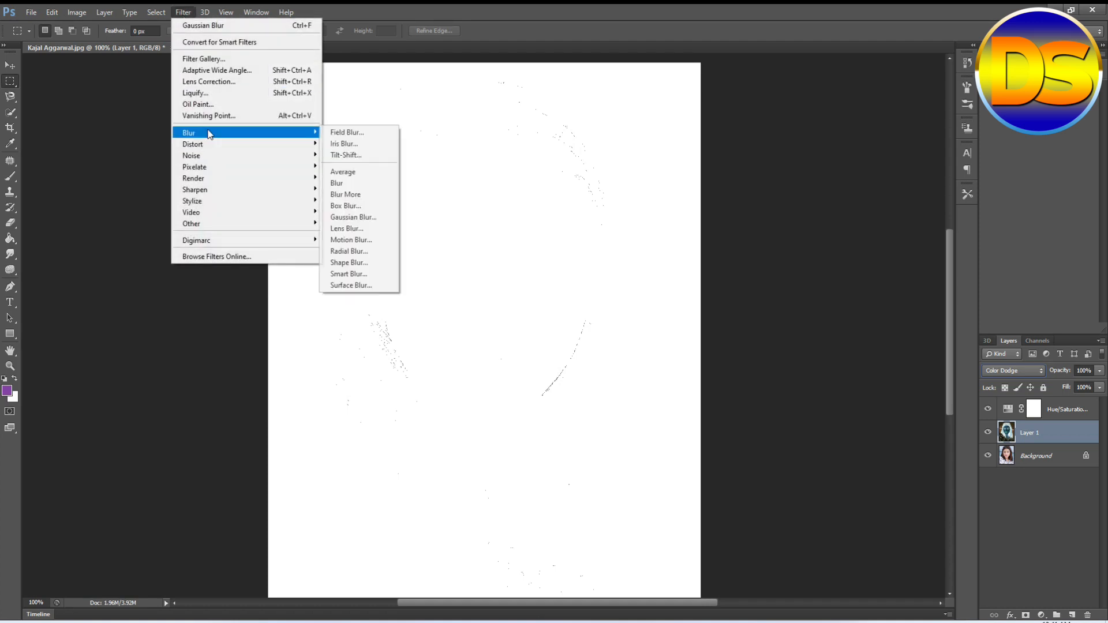
{"action": "left_click", "coordinate": [349, 217]}
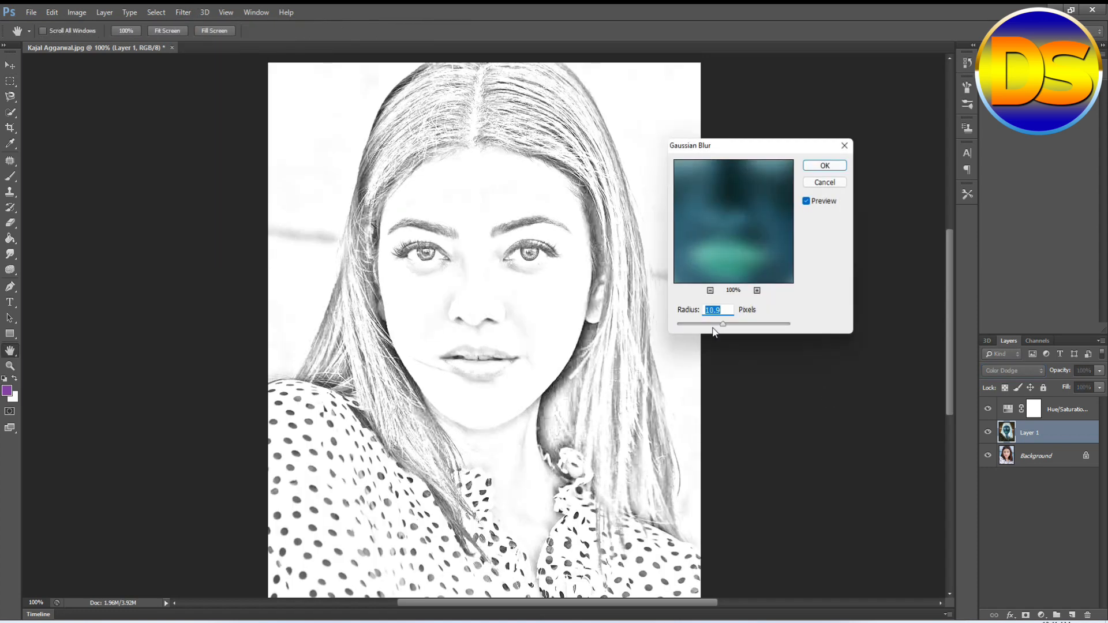
{"action": "mouse_move", "coordinate": [725, 325]}
{"action": "left_mouse_down"}
{"action": "mouse_move", "coordinate": [764, 326]}
{"action": "mouse_move", "coordinate": [717, 330]}
{"action": "left_mouse_up"}
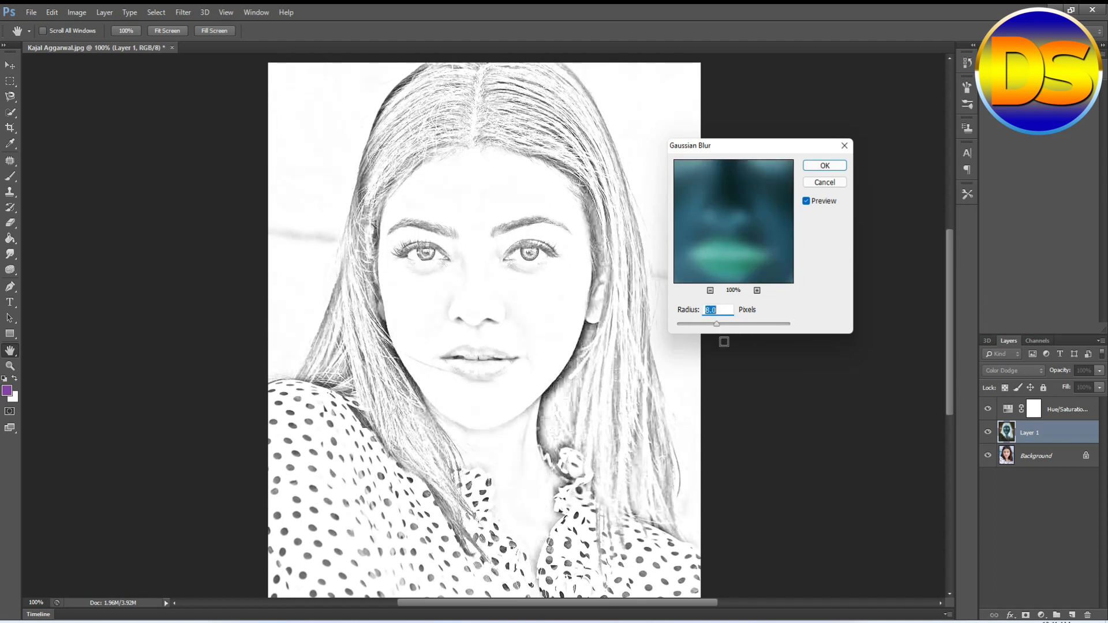
{"action": "key", "text": "Up"}
{"action": "key", "text": "Up"}
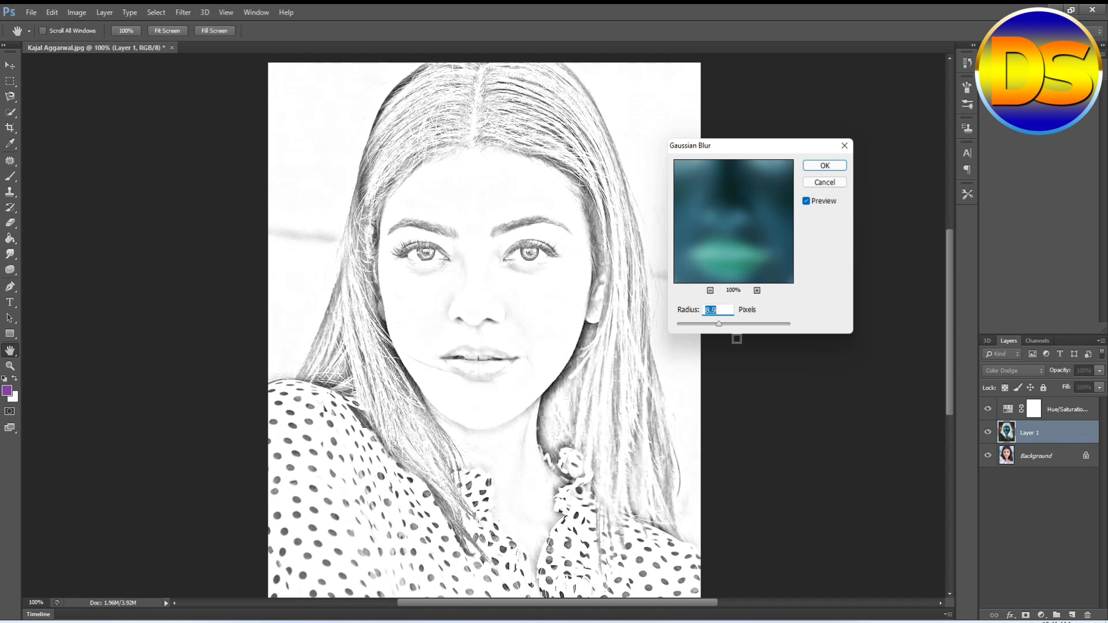
{"action": "key", "text": "Up"}
{"action": "key", "text": "Up"}
{"action": "key", "text": "Up"}
{"action": "key", "text": "Up"}
{"action": "key", "text": "Up"}
{"action": "key", "text": "Up"}
{"action": "key", "text": "Up"}
{"action": "key", "text": "Up"}
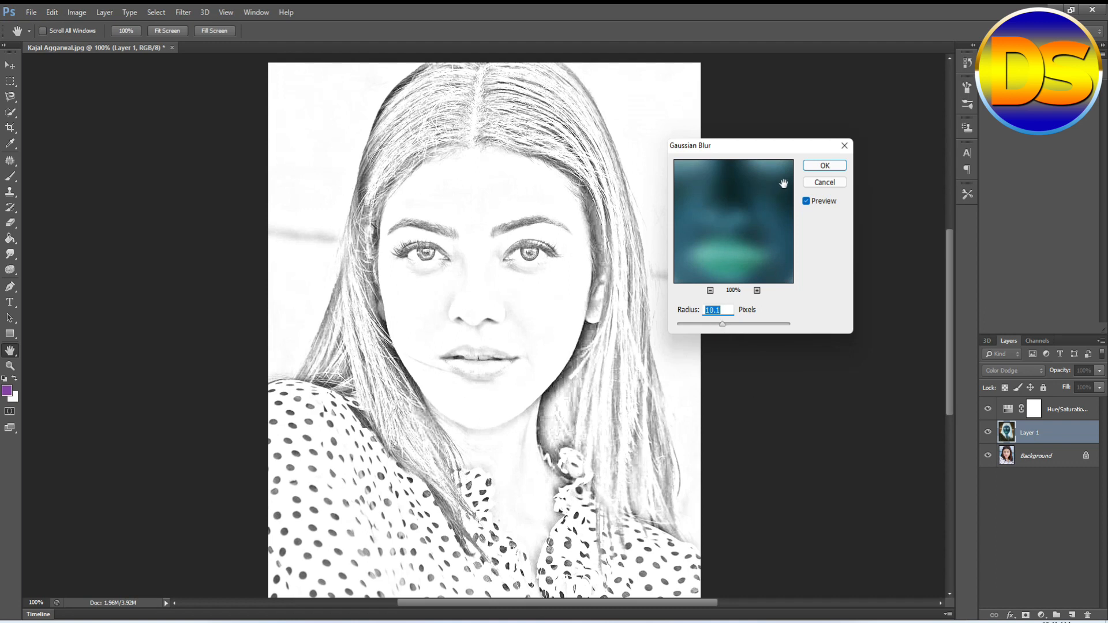
{"action": "left_click", "coordinate": [824, 165]}
{"action": "key", "text": "m"}
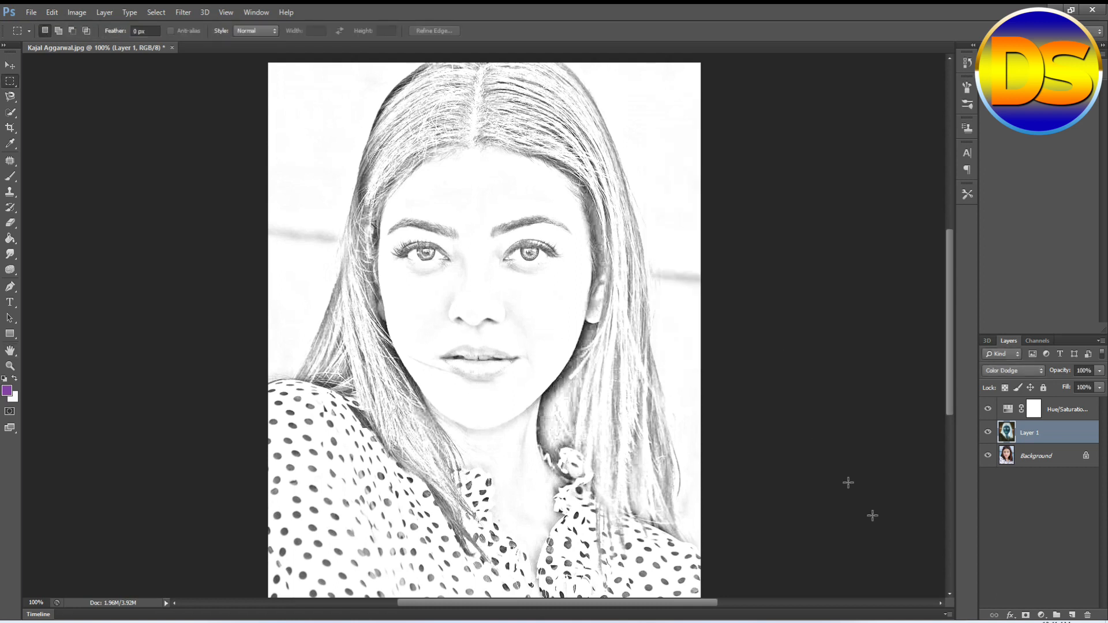
Add a Levels adjustment layer above Layer 1 and set its midtone input level to 0.73
{"action": "left_click", "coordinate": [1042, 616]}
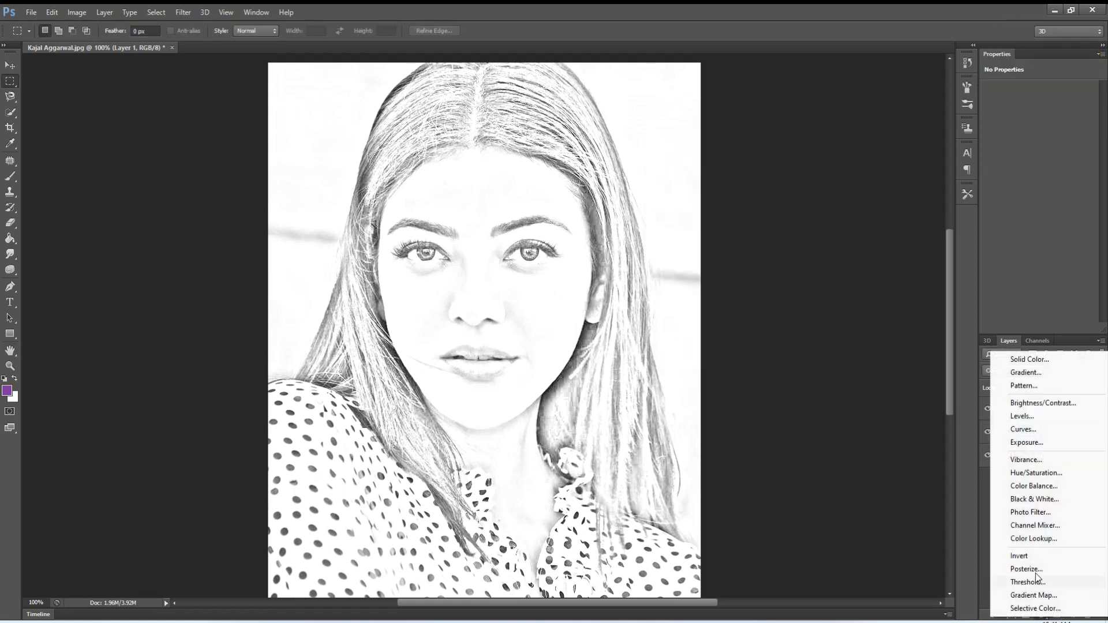
{"action": "left_click", "coordinate": [1022, 416]}
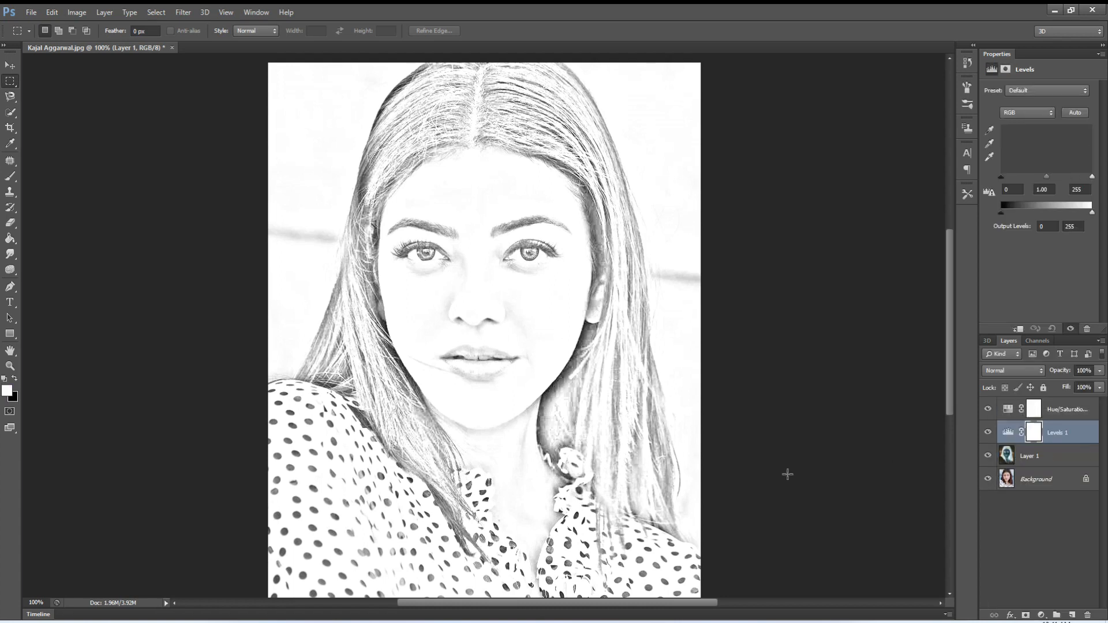
{"action": "left_click", "coordinate": [1048, 190]}
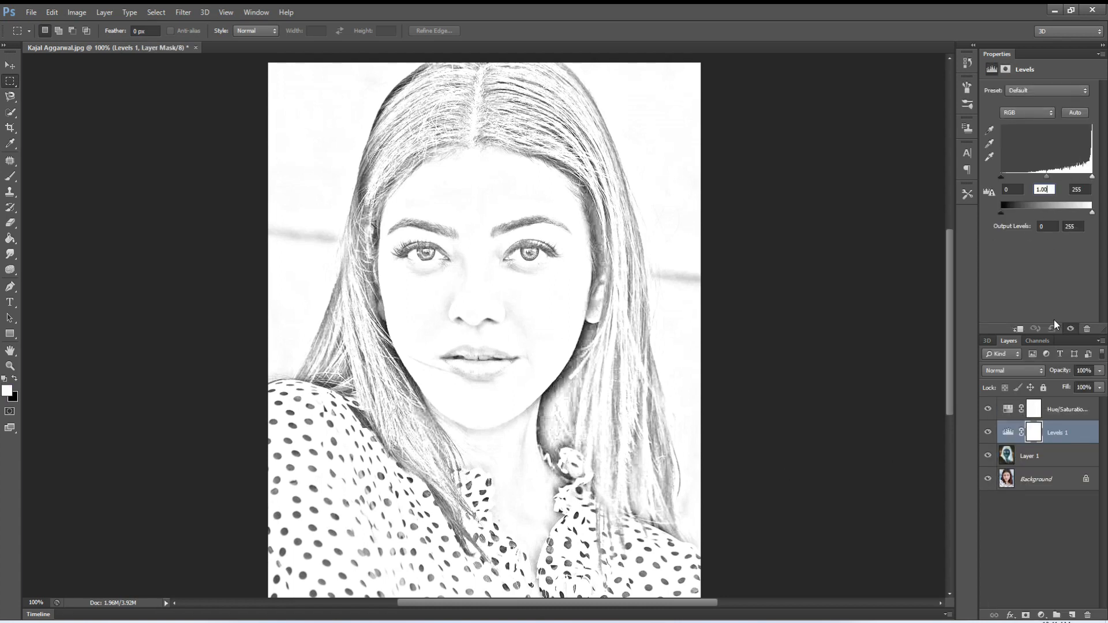
{"action": "type", "text": "0.87"}
{"action": "key", "text": "Return"}
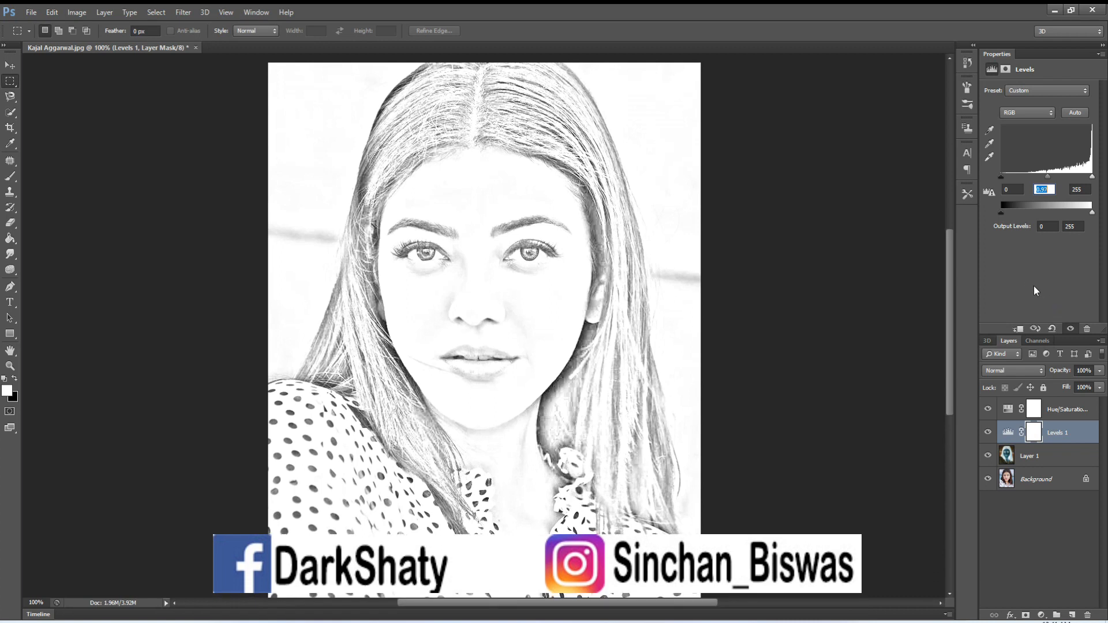
{"action": "key", "text": "Down"}
{"action": "key", "text": "Down"}
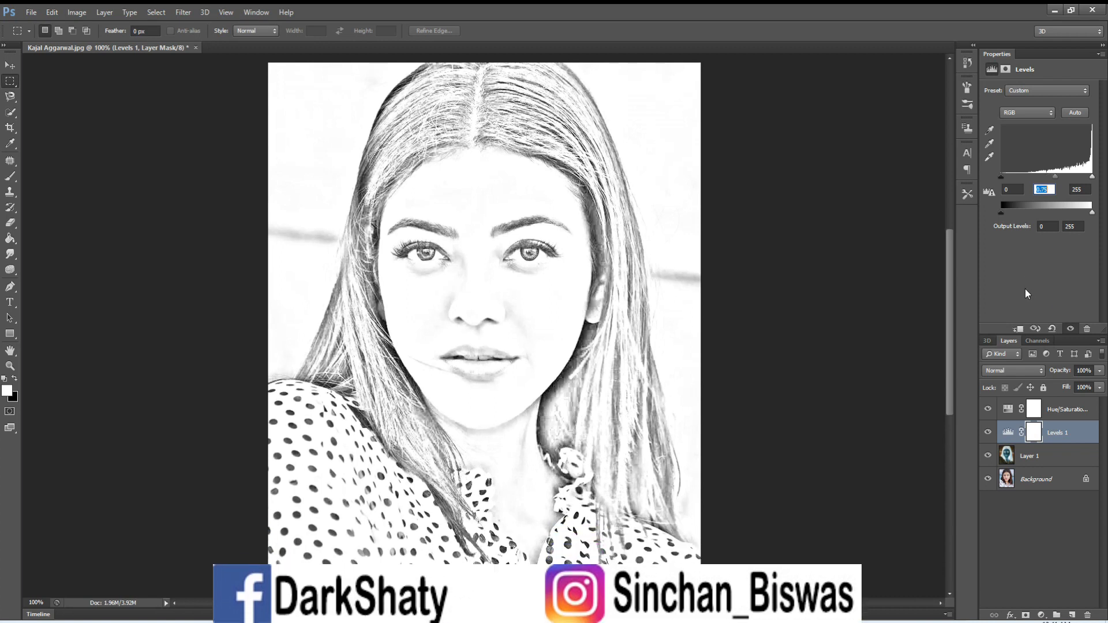
{"action": "key", "text": "Down"}
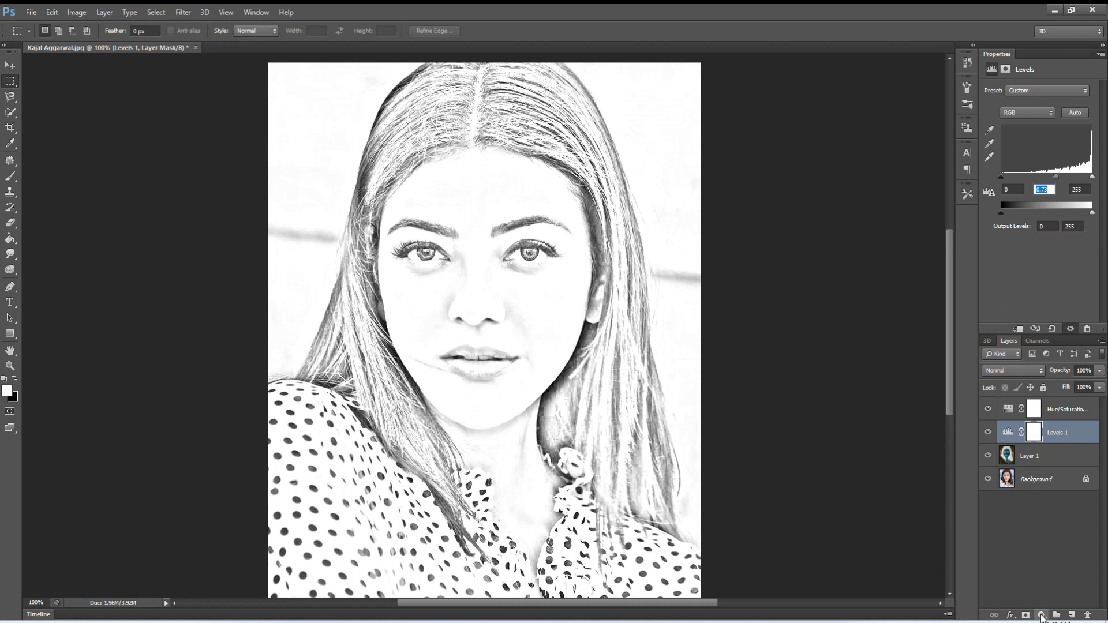
Add a Brightness/Contrast adjustment layer above Levels 1 and set its brightness to -13
{"action": "left_click", "coordinate": [1041, 616]}
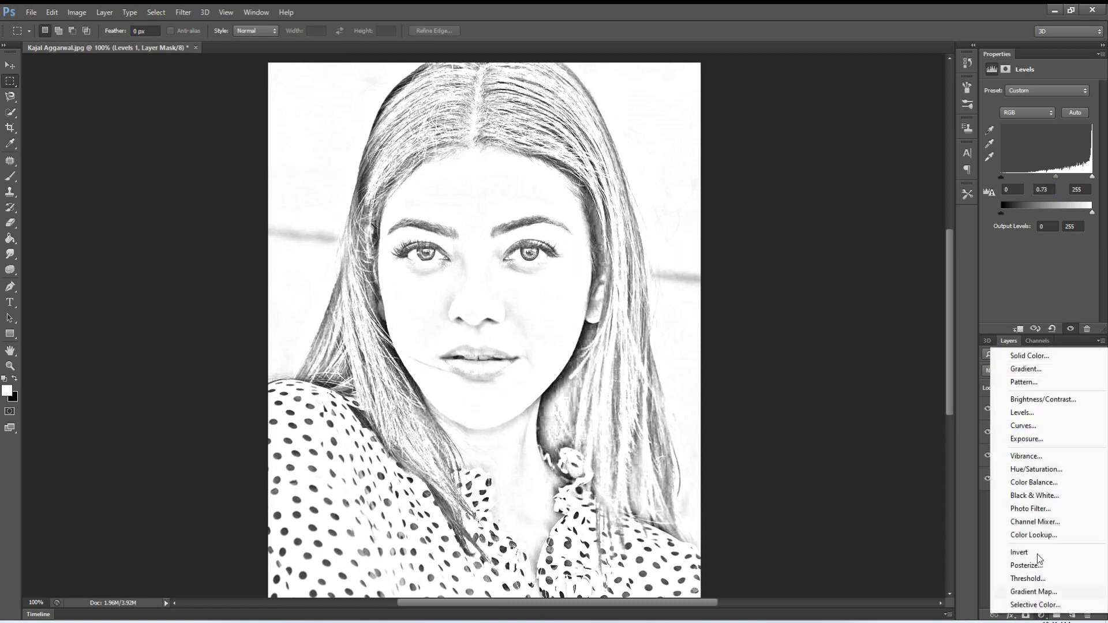
{"action": "left_click", "coordinate": [1037, 399]}
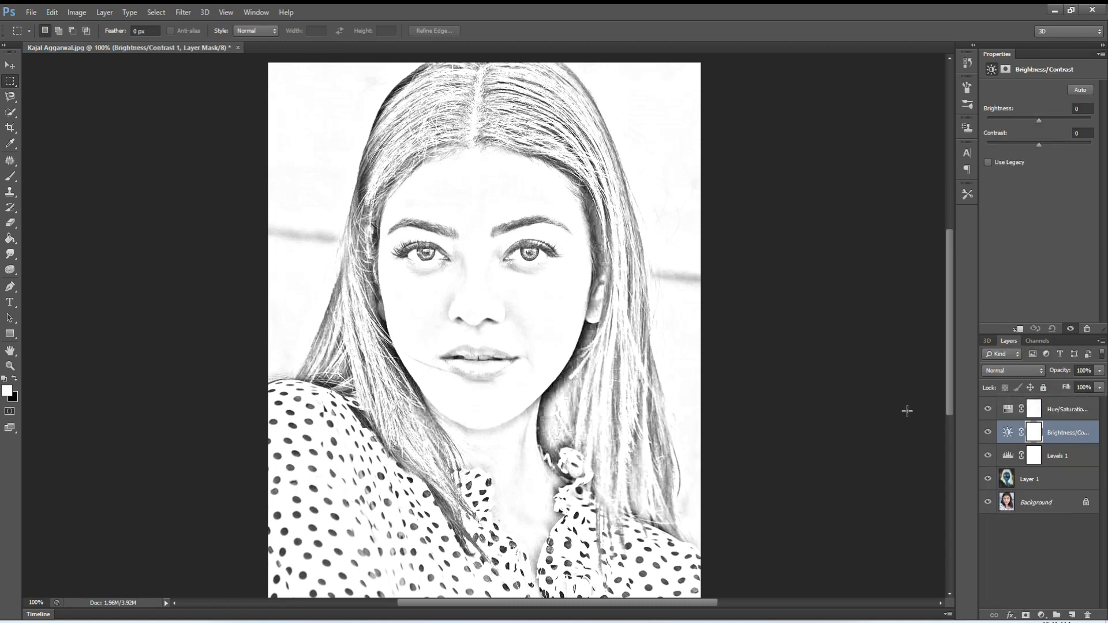
{"action": "left_click", "coordinate": [1081, 111]}
{"action": "key", "text": "Down"}
{"action": "key", "text": "Down"}
{"action": "key", "text": "Down"}
{"action": "key", "text": "Down"}
{"action": "key", "text": "Down"}
{"action": "key", "text": "Down"}
{"action": "key", "text": "Down"}
{"action": "key", "text": "Down"}
{"action": "key", "text": "Down"}
{"action": "key", "text": "Down"}
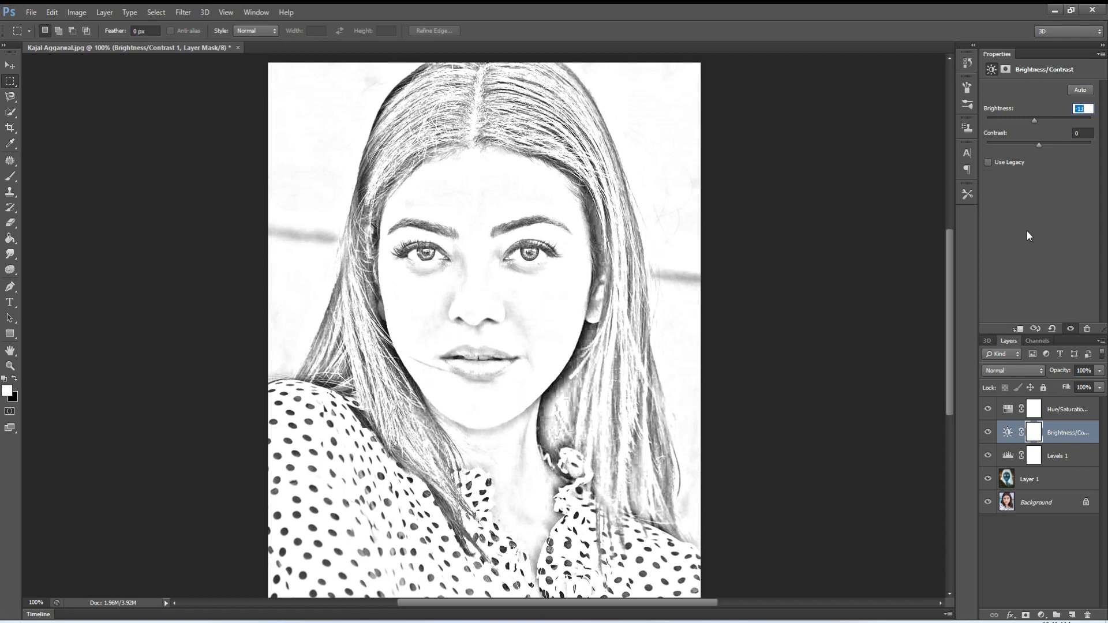
Raise the contrast of the Brightness/Contrast adjustment layer slightly to strengthen the pencil lines
{"action": "left_click", "coordinate": [1087, 134]}
{"action": "key", "text": "Up"}
{"action": "key", "text": "Up"}
{"action": "key", "text": "Up"}
{"action": "key", "text": "Up"}
{"action": "key", "text": "Up"}
{"action": "key", "text": "Up"}
{"action": "key", "text": "Up"}
{"action": "key", "text": "Up"}
{"action": "key", "text": "Return"}
Stamp all visible layers into a new merged layer above the Hue/Saturation layer
{"action": "left_click", "coordinate": [1044, 412]}
{"action": "scroll", "coordinate": [886, 458], "scroll_direction": "up", "scroll_amount": 1}
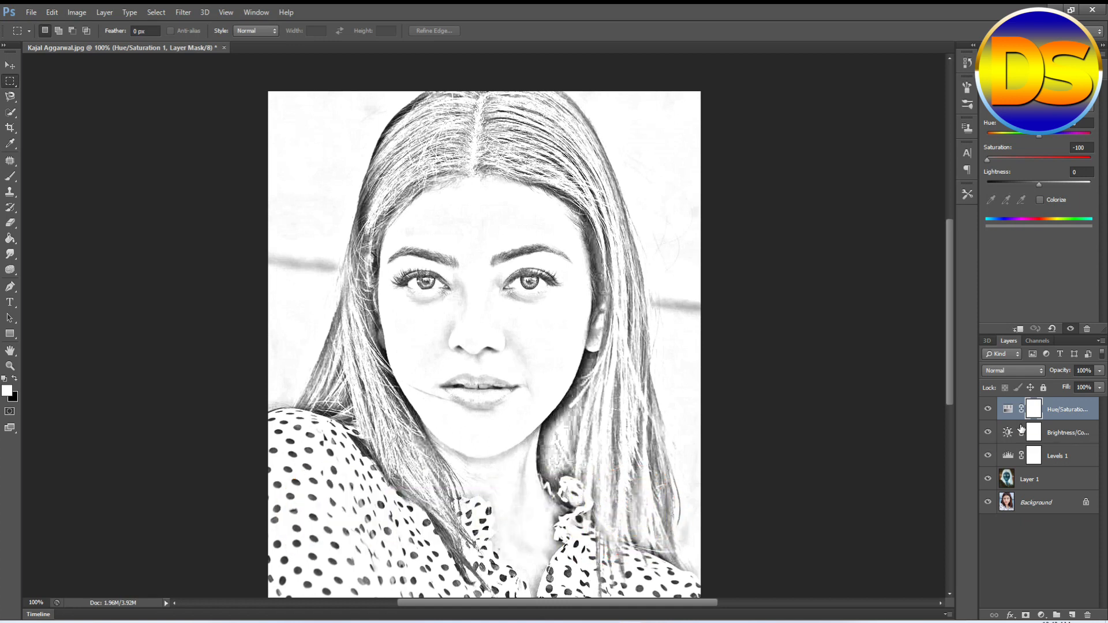
{"action": "key", "text": "ctrl+shift+alt+e"}
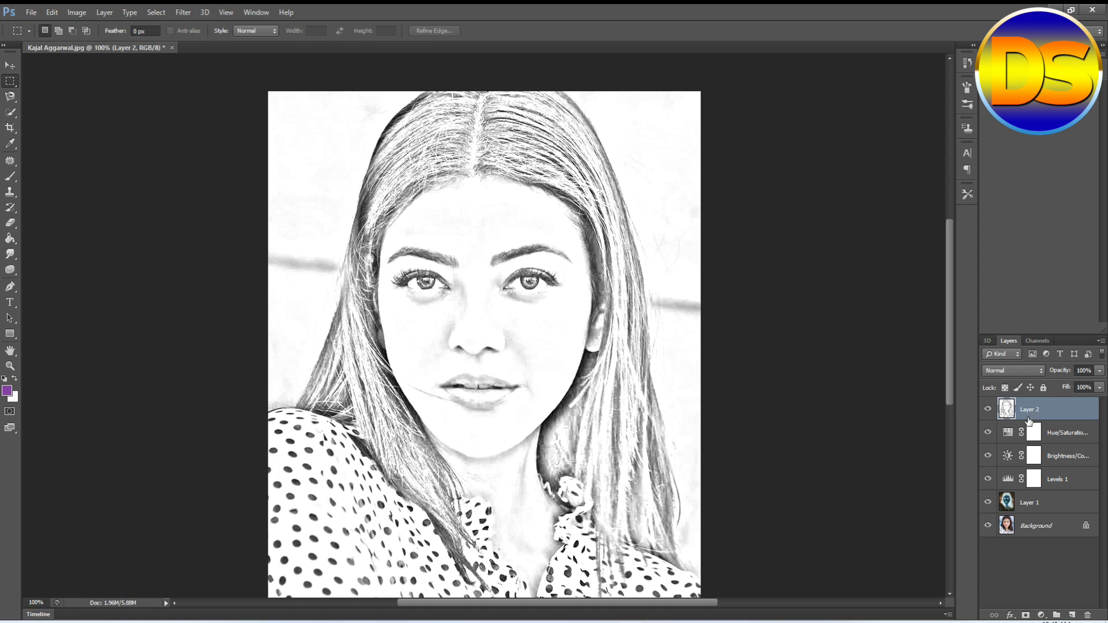
Examine the finished sketch effect across the whole portrait, from the hair down to the blouse
{"action": "scroll", "coordinate": [415, 447], "scroll_direction": "down", "scroll_amount": 2}
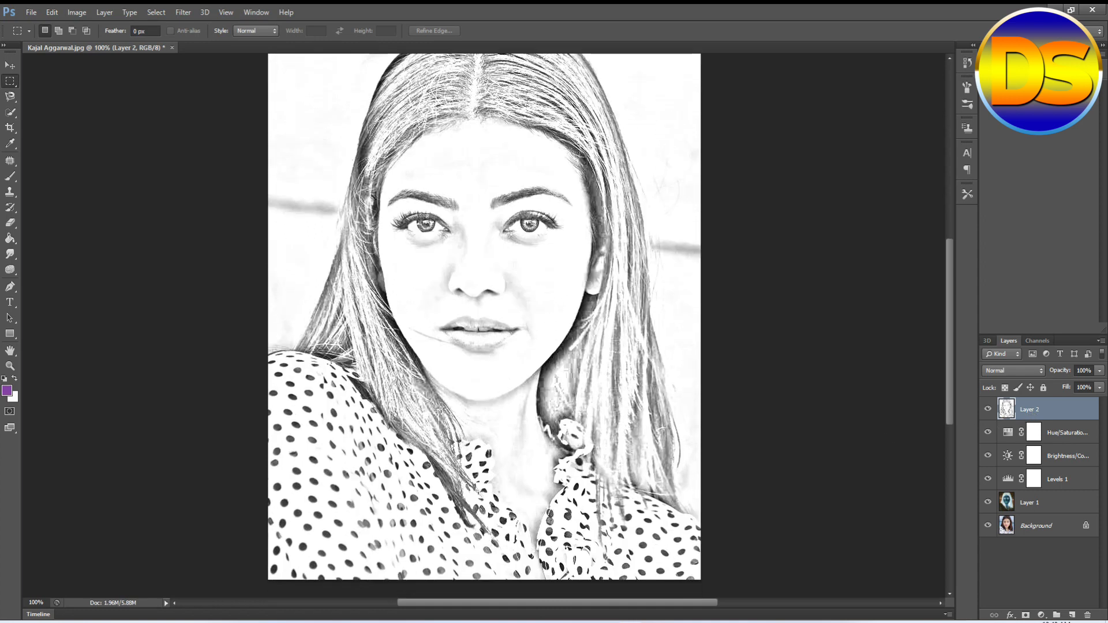
{"action": "scroll", "coordinate": [427, 427], "scroll_direction": "up", "scroll_amount": 3}
{"action": "scroll", "coordinate": [441, 410], "scroll_direction": "down", "scroll_amount": 2}
{"action": "scroll", "coordinate": [441, 411], "scroll_direction": "down", "scroll_amount": 1}
{"action": "scroll", "coordinate": [439, 346], "scroll_direction": "up", "scroll_amount": 3}
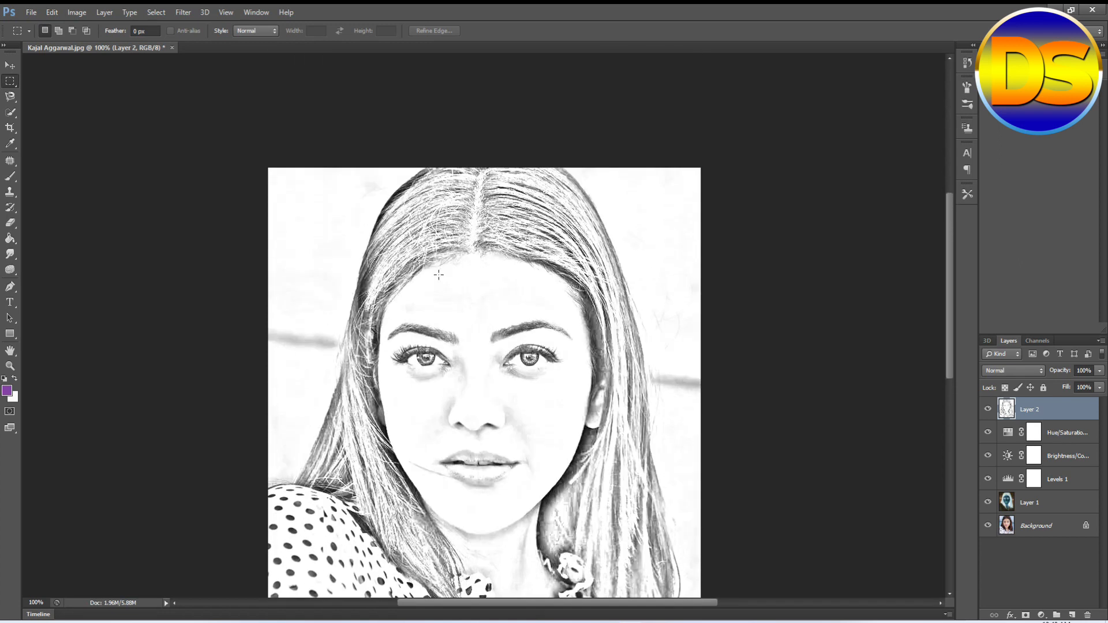
{"action": "scroll", "coordinate": [438, 274], "scroll_direction": "down", "scroll_amount": 4}
{"action": "scroll", "coordinate": [438, 284], "scroll_direction": "up", "scroll_amount": 1}
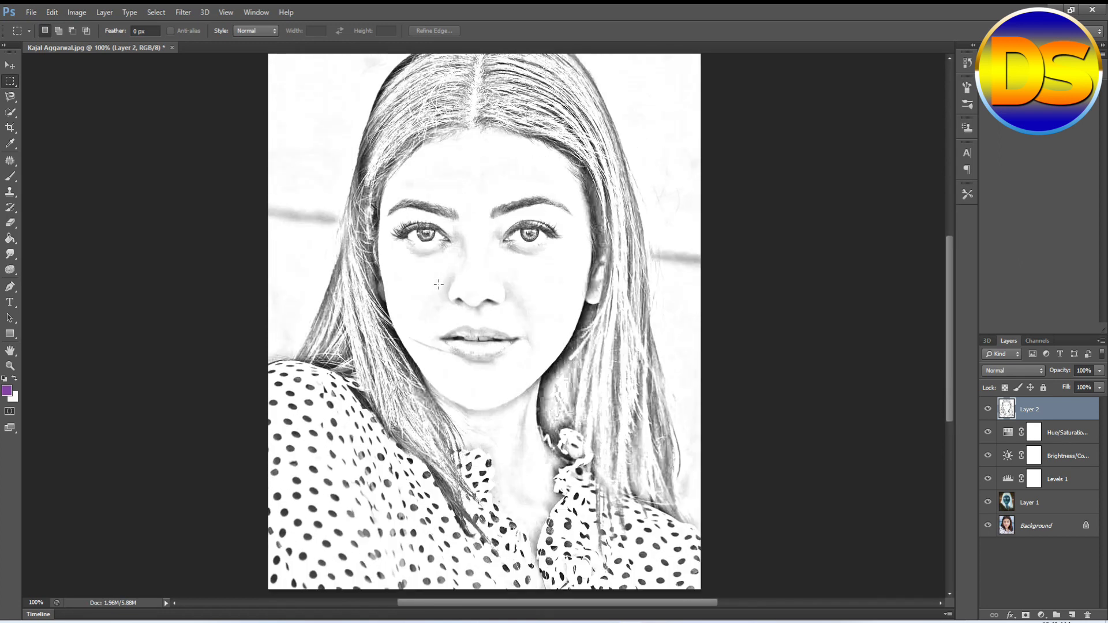
{"action": "scroll", "coordinate": [439, 284], "scroll_direction": "up", "scroll_amount": 3}
{"action": "scroll", "coordinate": [438, 289], "scroll_direction": "down", "scroll_amount": 4}
{"action": "scroll", "coordinate": [439, 290], "scroll_direction": "down", "scroll_amount": 1}
{"action": "scroll", "coordinate": [438, 292], "scroll_direction": "up", "scroll_amount": 3}
{"action": "scroll", "coordinate": [438, 293], "scroll_direction": "down", "scroll_amount": 3}
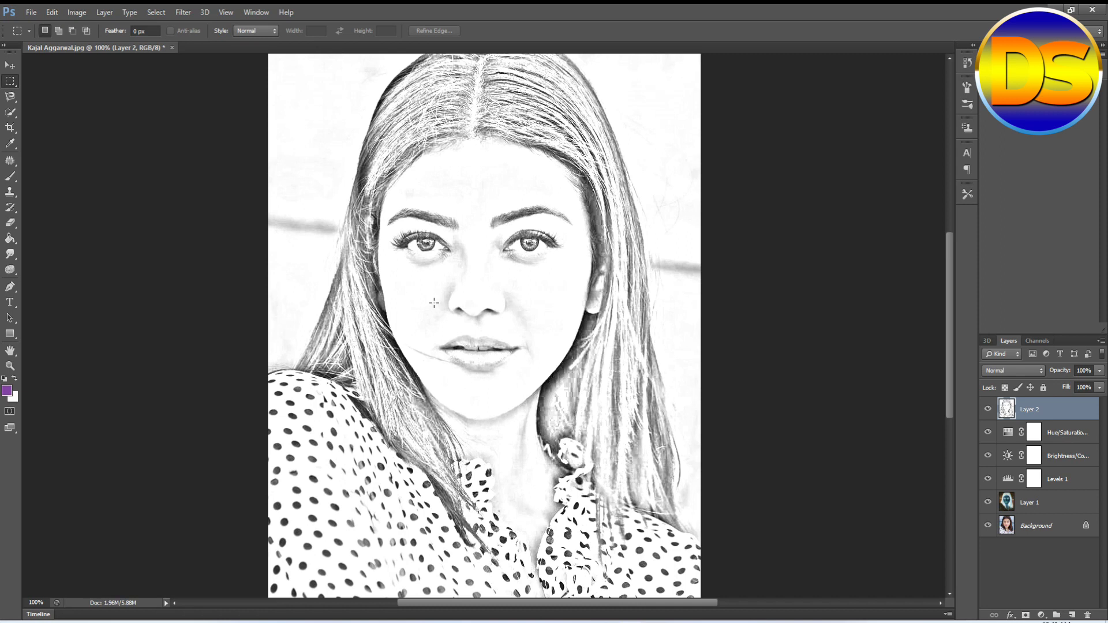
{"action": "scroll", "coordinate": [444, 301], "scroll_direction": "up", "scroll_amount": 3}
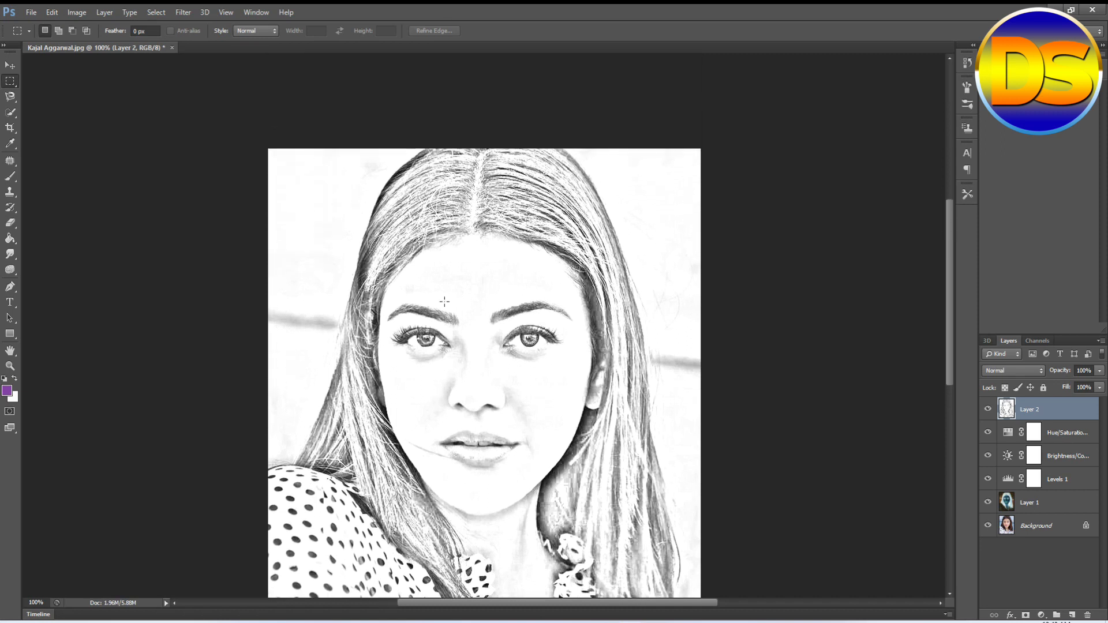
{"action": "scroll", "coordinate": [443, 304], "scroll_direction": "down", "scroll_amount": 5}
{"action": "scroll", "coordinate": [443, 305], "scroll_direction": "up", "scroll_amount": 2}
{"action": "scroll", "coordinate": [443, 304], "scroll_direction": "up", "scroll_amount": 5}
{"action": "scroll", "coordinate": [443, 305], "scroll_direction": "down", "scroll_amount": 3}
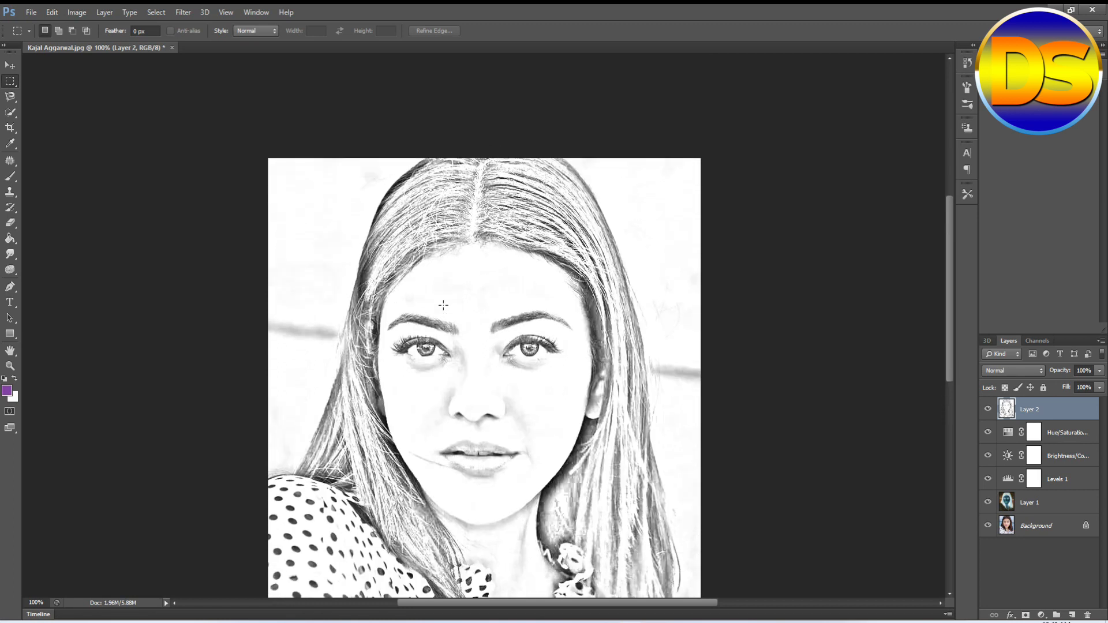
{"action": "scroll", "coordinate": [443, 307], "scroll_direction": "down", "scroll_amount": 4}
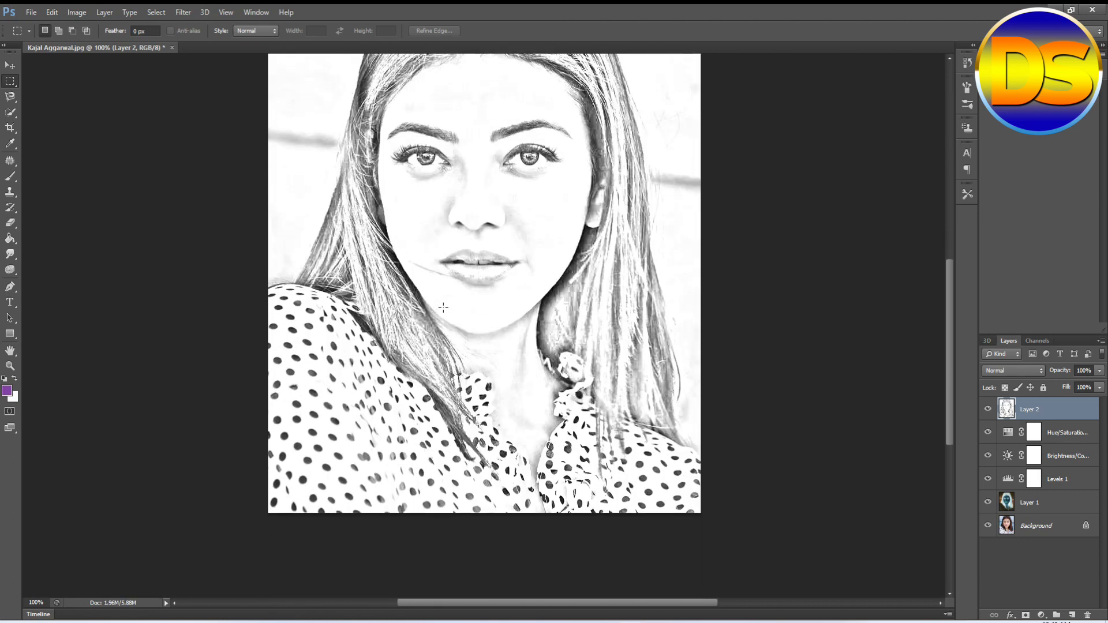
{"action": "scroll", "coordinate": [443, 308], "scroll_direction": "up", "scroll_amount": 4}
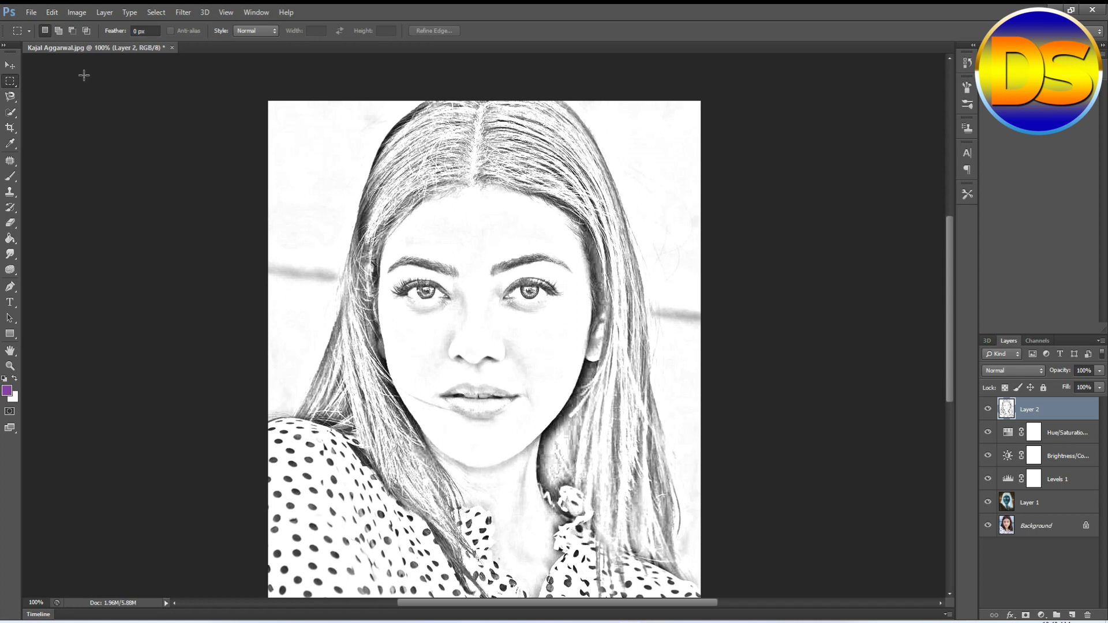
Begin saving the sketch as a separate file in the Downloads folder, with JPEG as the format
{"action": "left_click", "coordinate": [30, 13]}
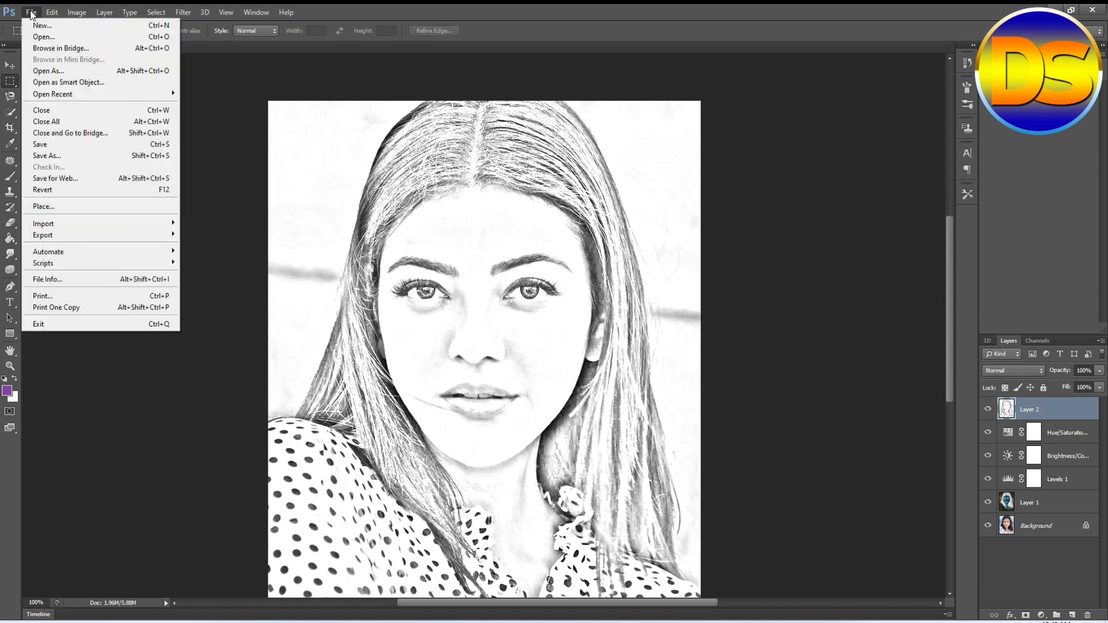
{"action": "left_click", "coordinate": [59, 155]}
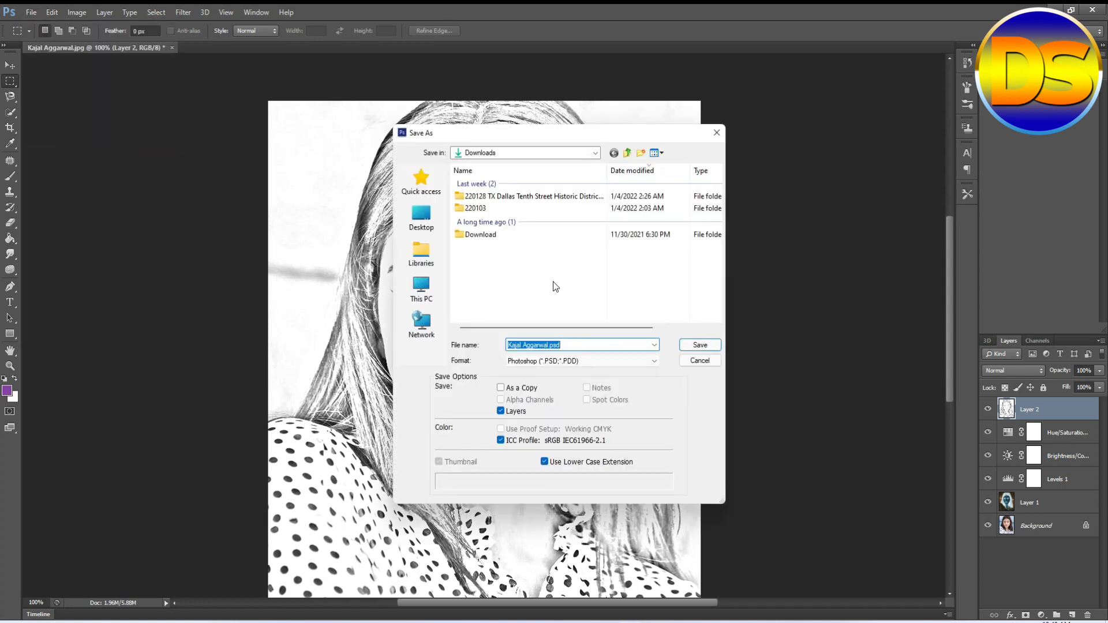
{"action": "left_click", "coordinate": [586, 359]}
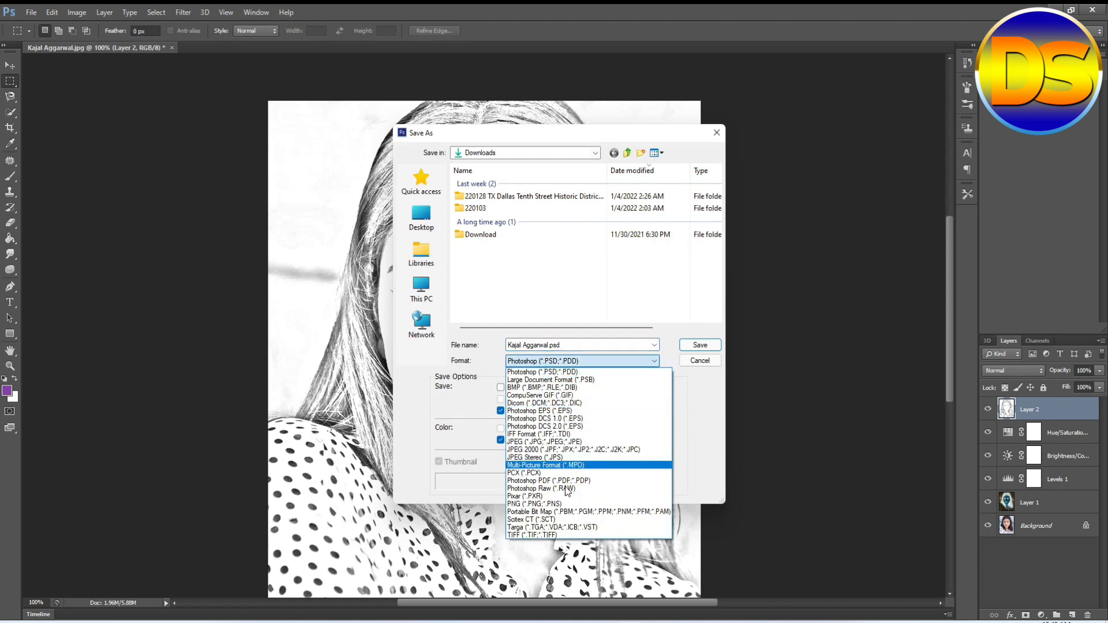
{"action": "left_click", "coordinate": [557, 442]}
Replace the extension in the file name with "pencil art", keeping the subject's name, and save the JPEG copy
{"action": "left_click", "coordinate": [565, 344]}
{"action": "double_click", "coordinate": [572, 344]}
{"action": "left_click", "coordinate": [552, 345]}
{"action": "left_click_drag", "start_coordinate": [549, 344], "coordinate": [588, 349]}
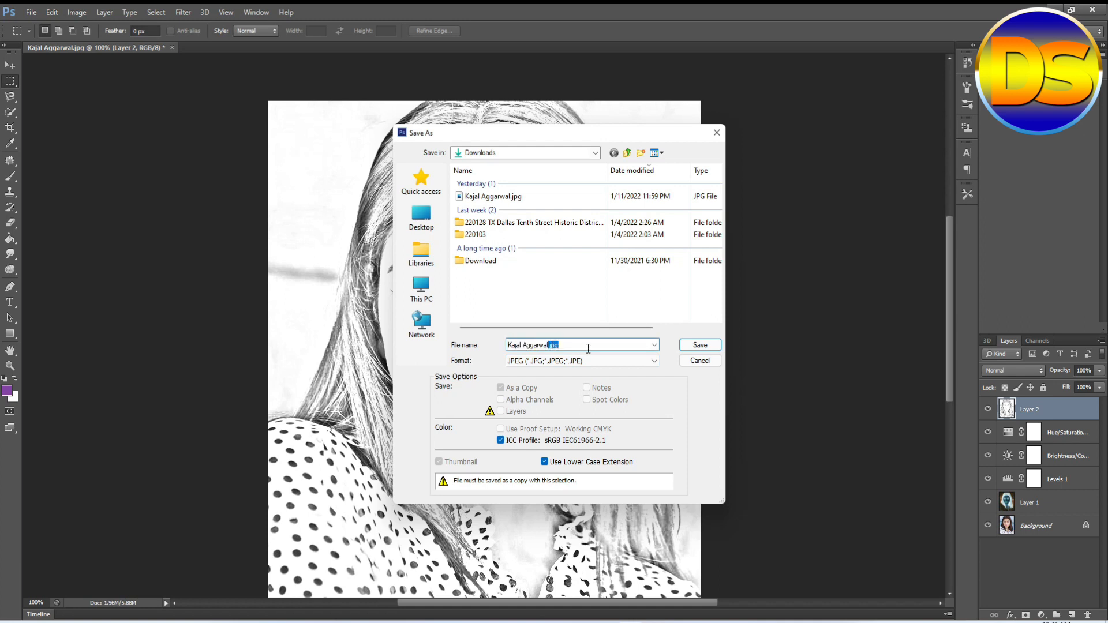
{"action": "key", "text": "BackSpace"}
{"action": "type", "text": "pencil"}
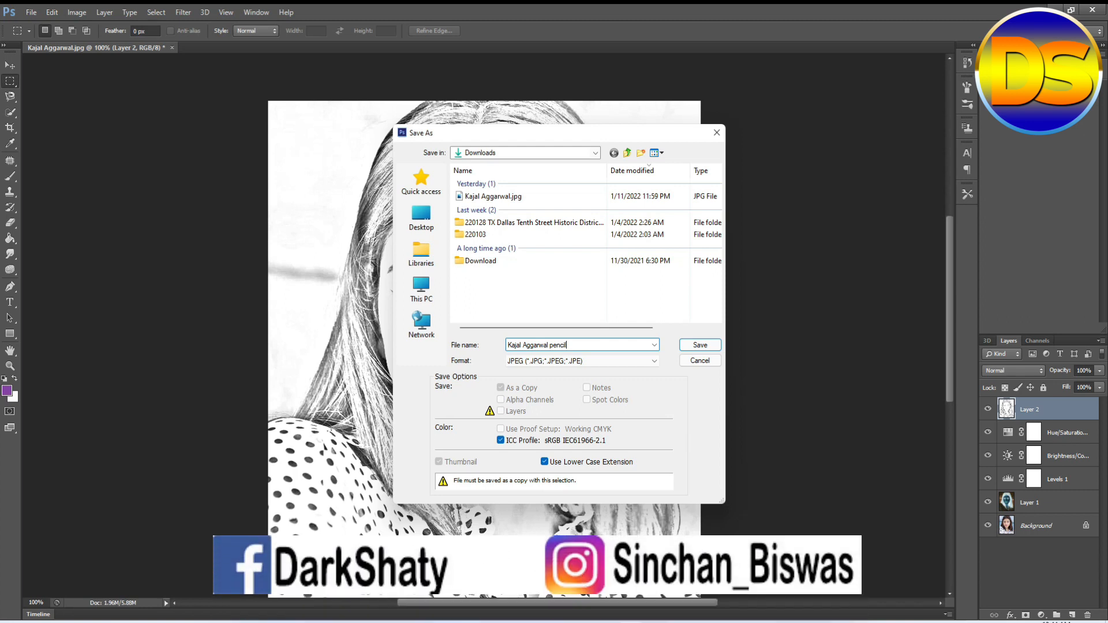
{"action": "type", "text": " art"}
{"action": "key", "text": "Return"}
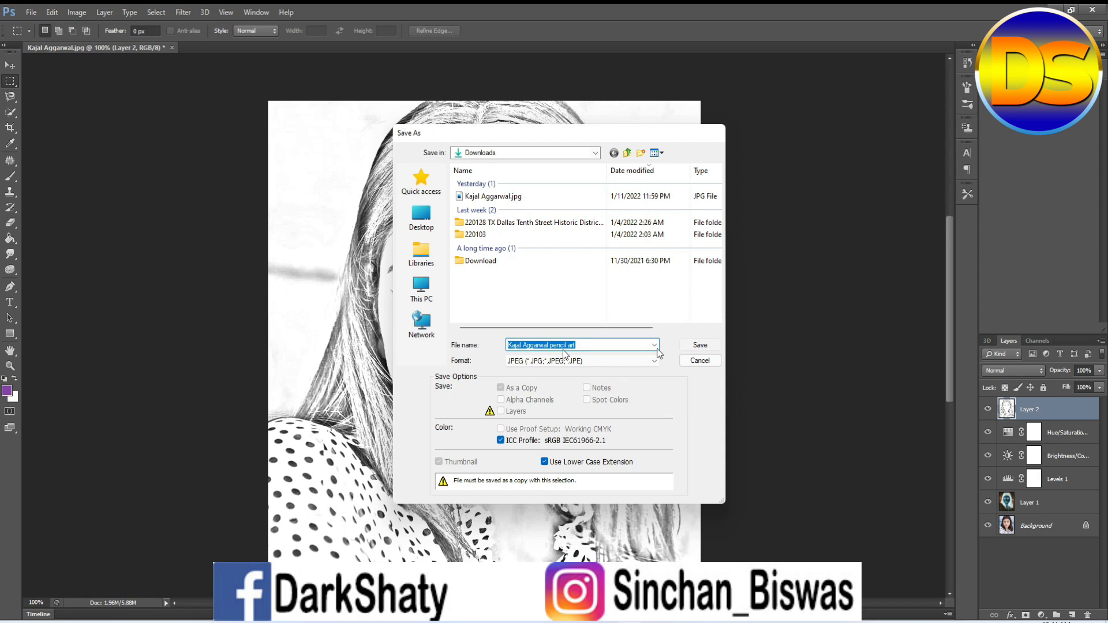
{"action": "left_click", "coordinate": [621, 176]}
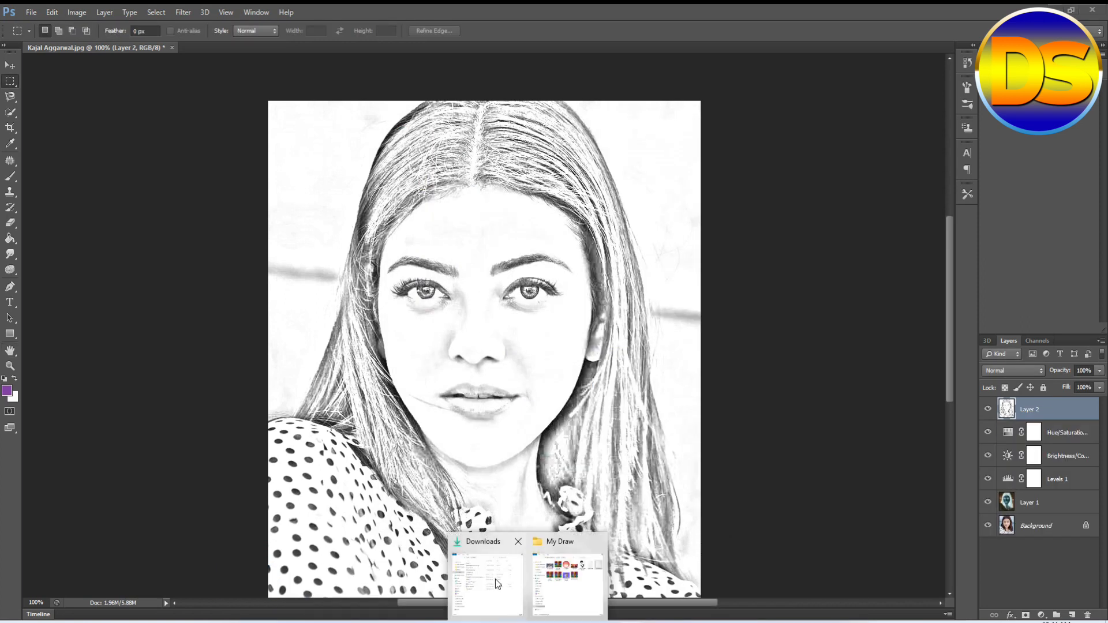
Switch to the Downloads folder in File Explorer, open the saved pencil art image and inspect the portrait up close
{"action": "left_click", "coordinate": [495, 579]}
{"action": "double_click", "coordinate": [260, 174]}
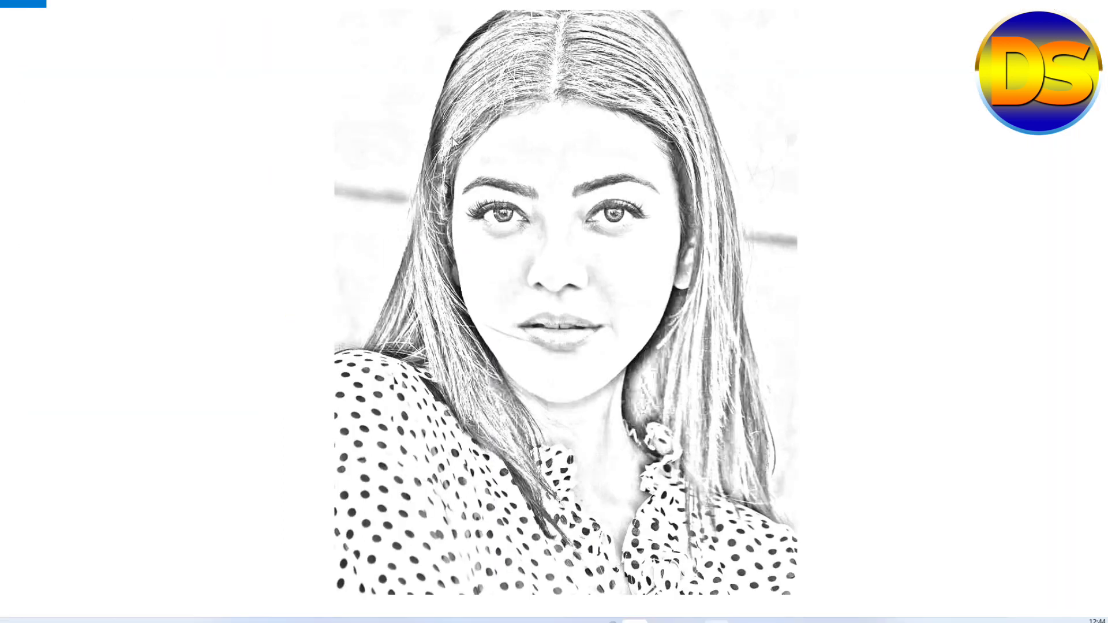
{"action": "scroll", "coordinate": [596, 346], "scroll_direction": "up", "scroll_amount": 2}
{"action": "scroll", "coordinate": [597, 349], "scroll_direction": "down", "scroll_amount": 2}
{"action": "scroll", "coordinate": [681, 378], "scroll_direction": "up", "scroll_amount": 1}
{"action": "scroll", "coordinate": [682, 381], "scroll_direction": "down", "scroll_amount": 2}
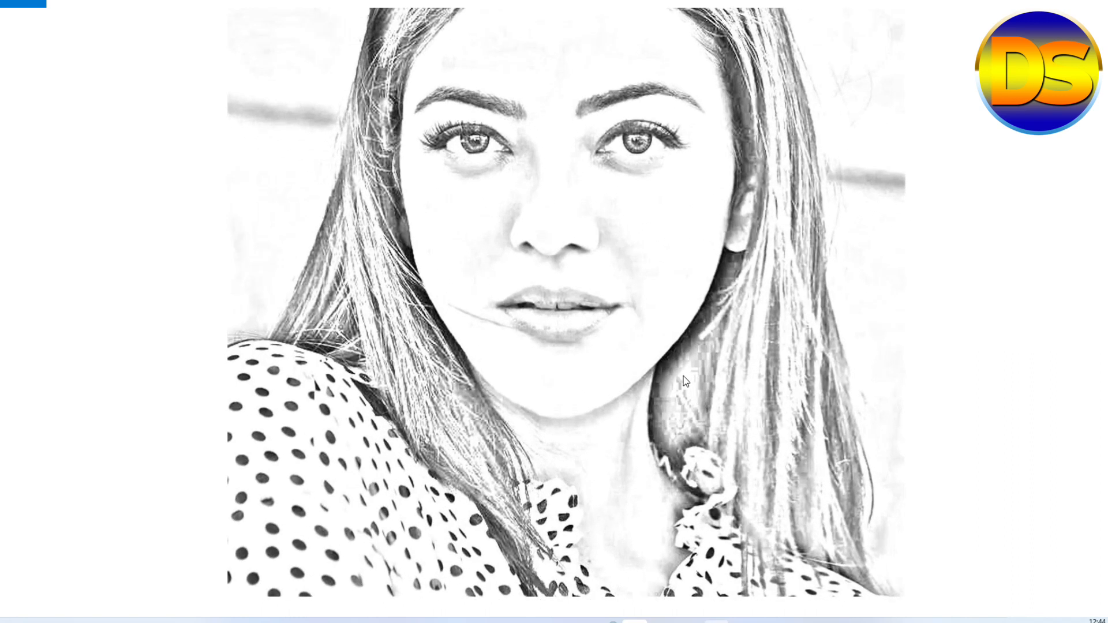